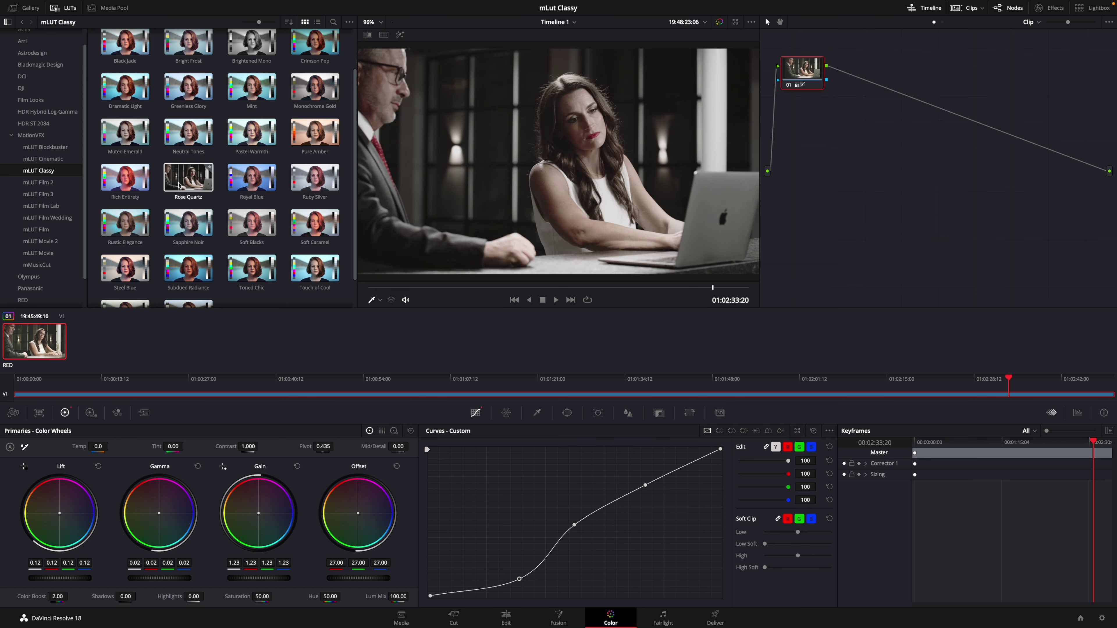
- Apply the Rose Quartz LUT from the mLUT Classy collection to the current clip's node
double_click(188, 185)
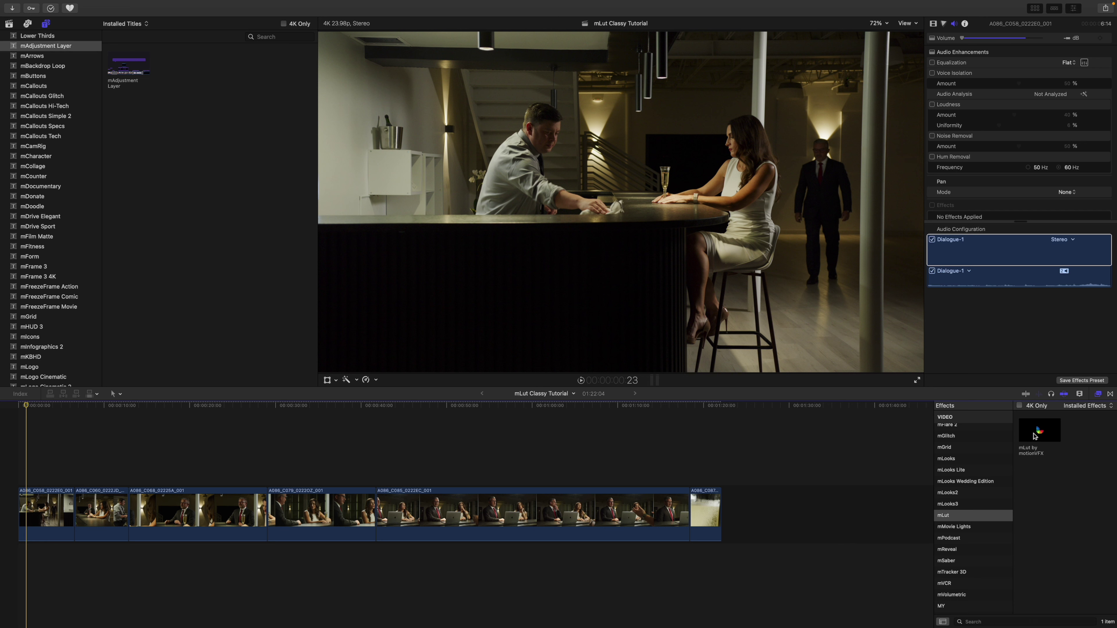
- In Final Cut Pro, apply the mLut effect to the first timeline clip and open its mLUT preset browser
drag(1033, 436, 46, 512)
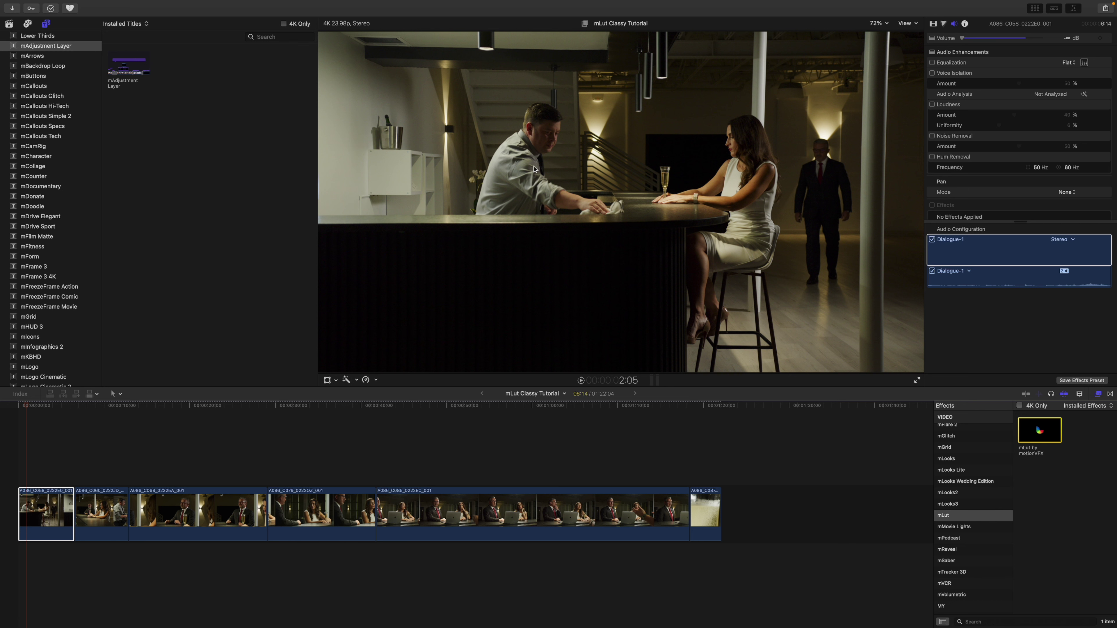
click(933, 23)
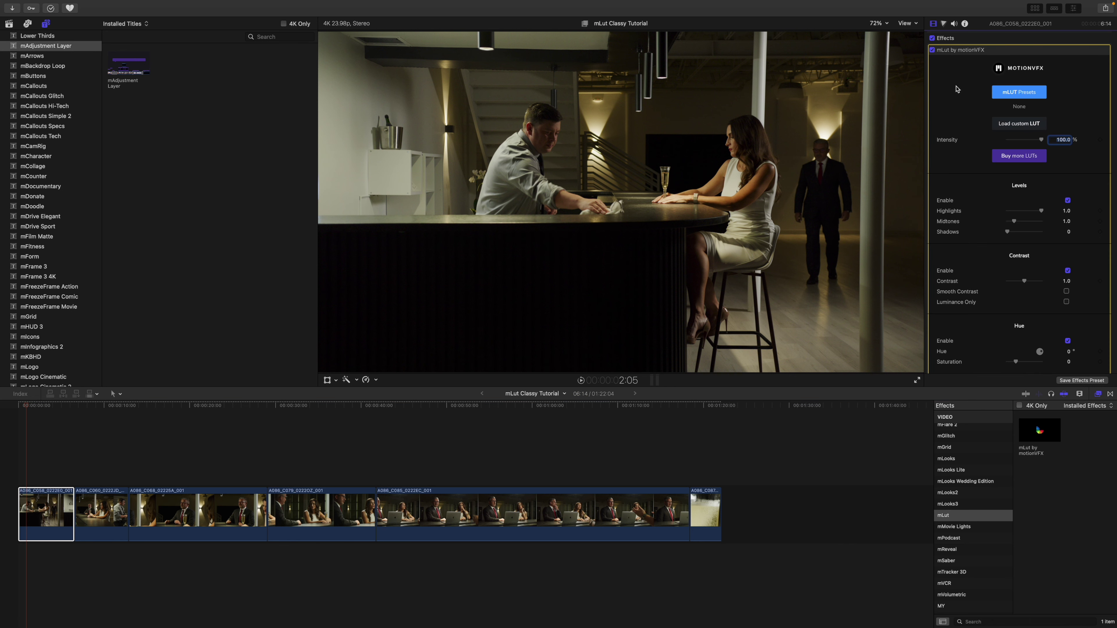
click(1036, 93)
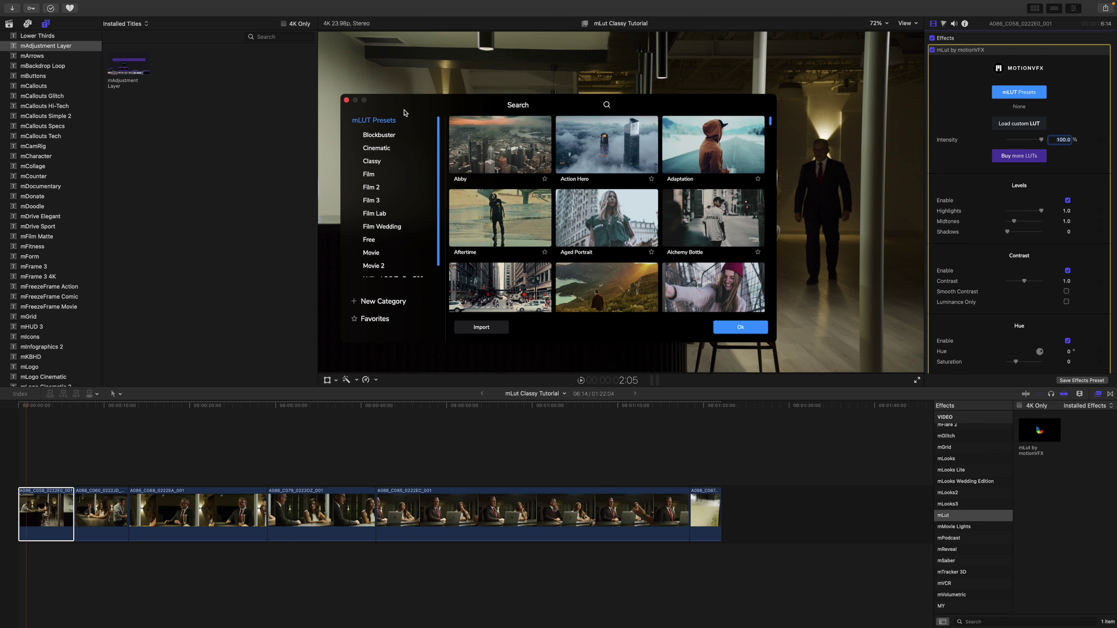
- Show the Classy preset category and move the preset browser clear of the subjects in the viewer
drag(408, 114, 407, 196)
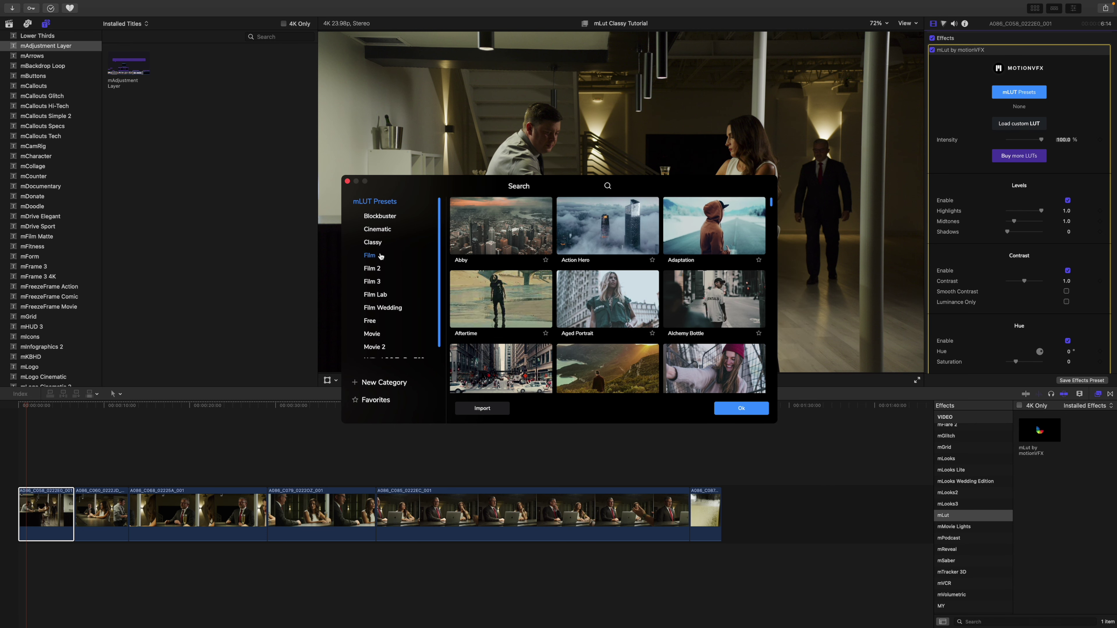
click(378, 243)
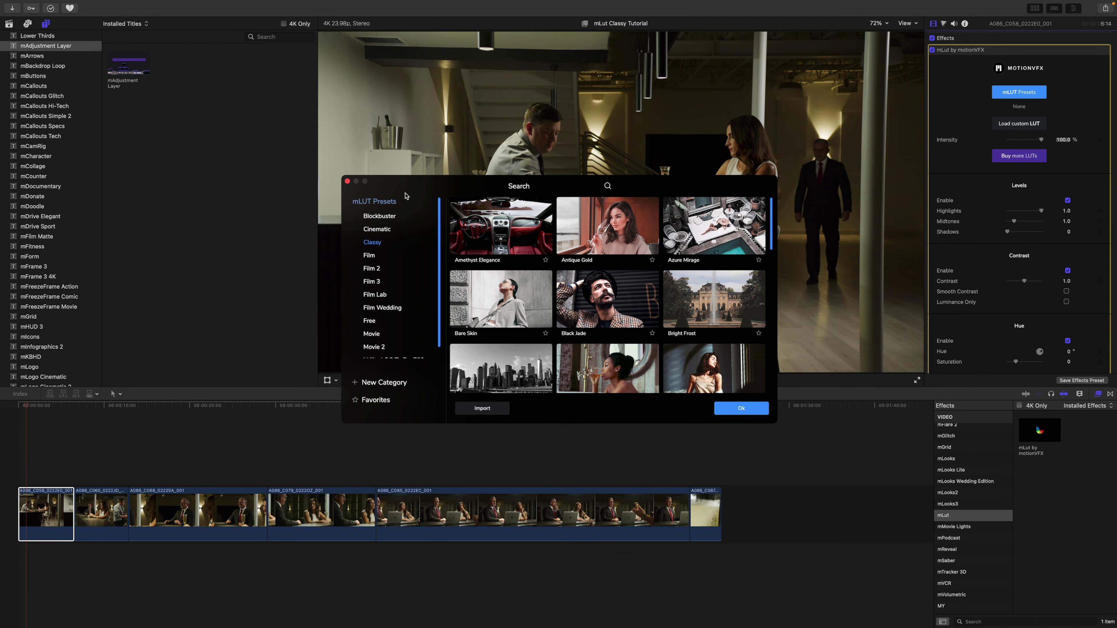
drag(442, 195, 318, 315)
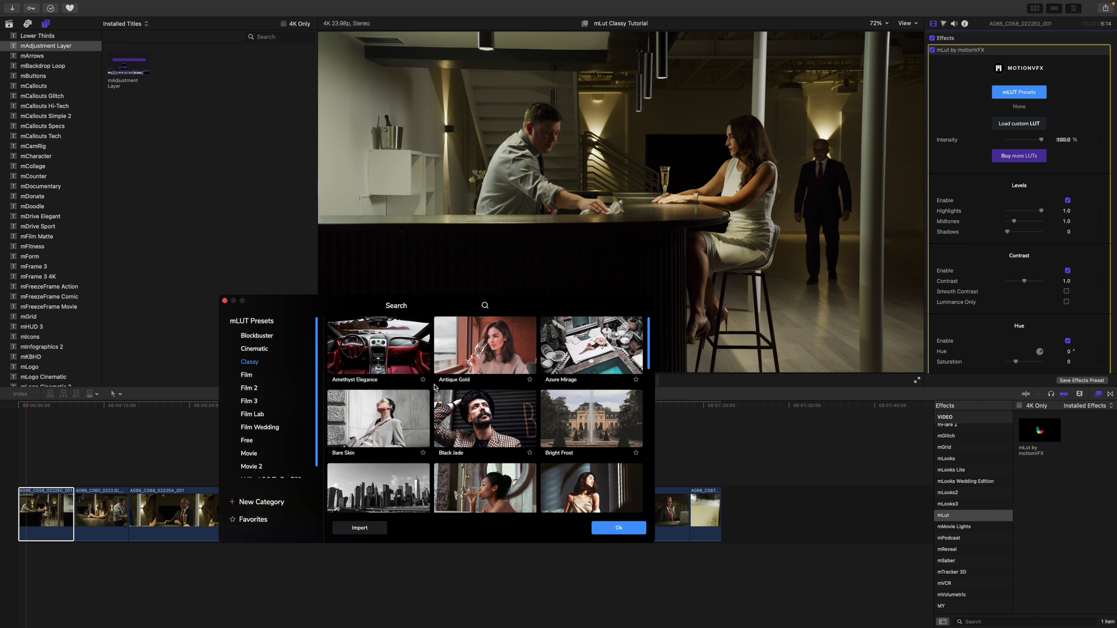
- Try Classy presets on the clip, including Amethyst Elegance, Antique Gold, Azure Mirage, Bright Frost and Bare Skin
click(407, 355)
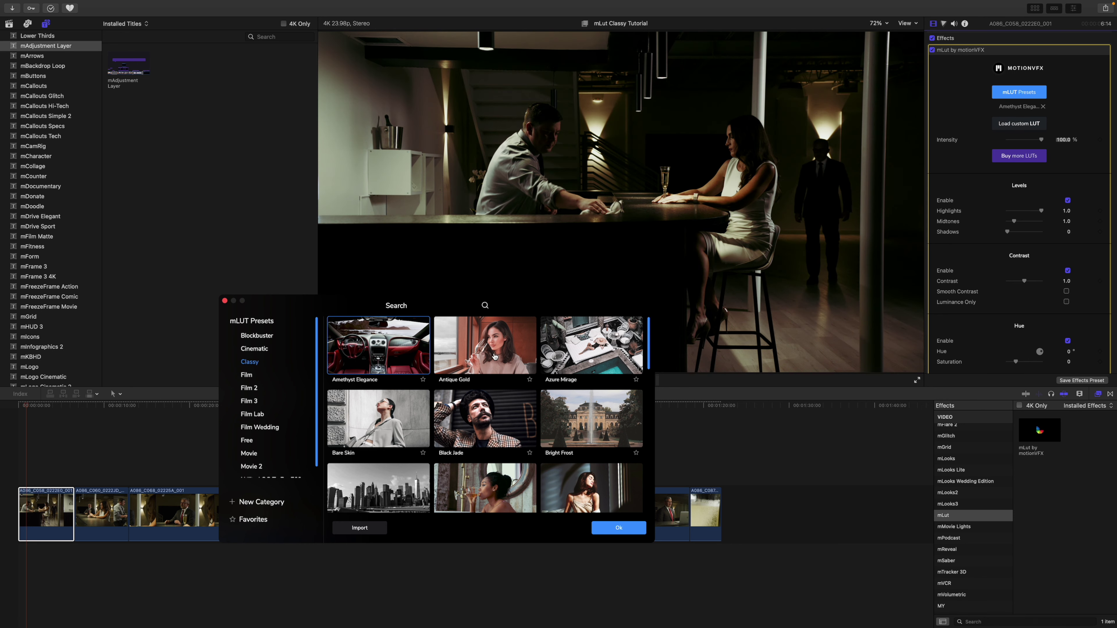
click(495, 356)
click(599, 356)
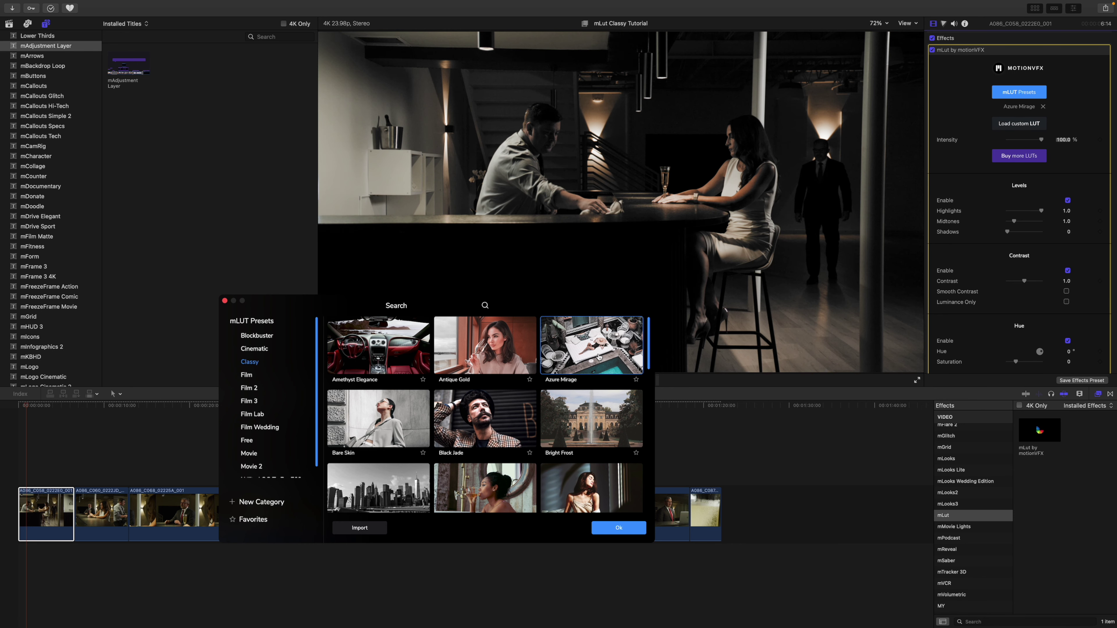
click(588, 426)
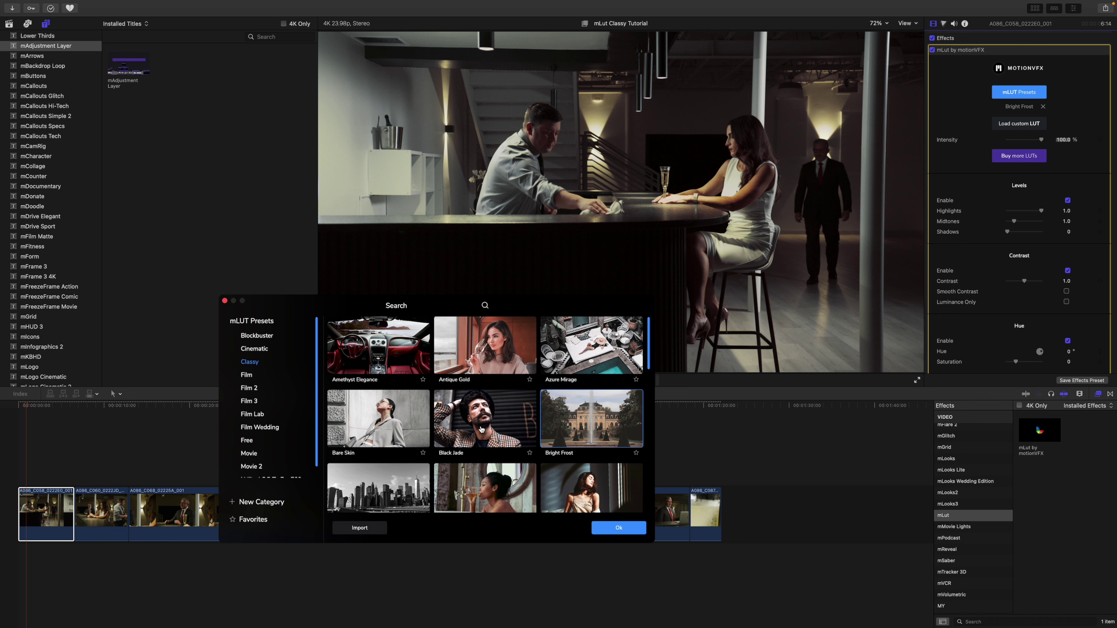
key(Right)
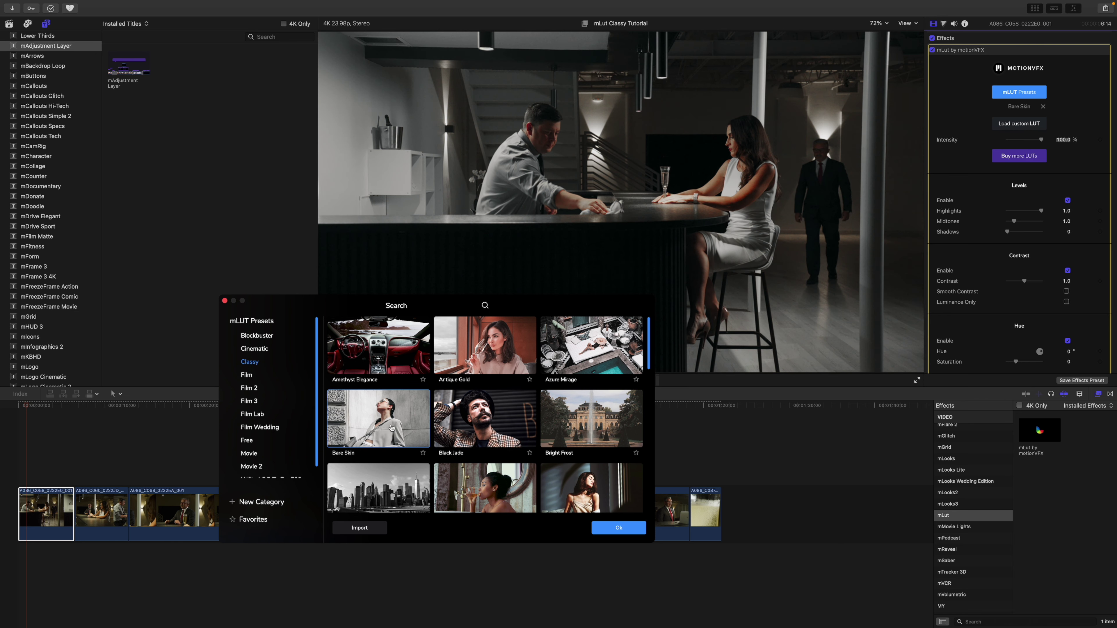
- Try further Classy presets on the clip, including Monochrome Gold, Greenless Glory and Muted Emerald
key(Down)
key(Right)
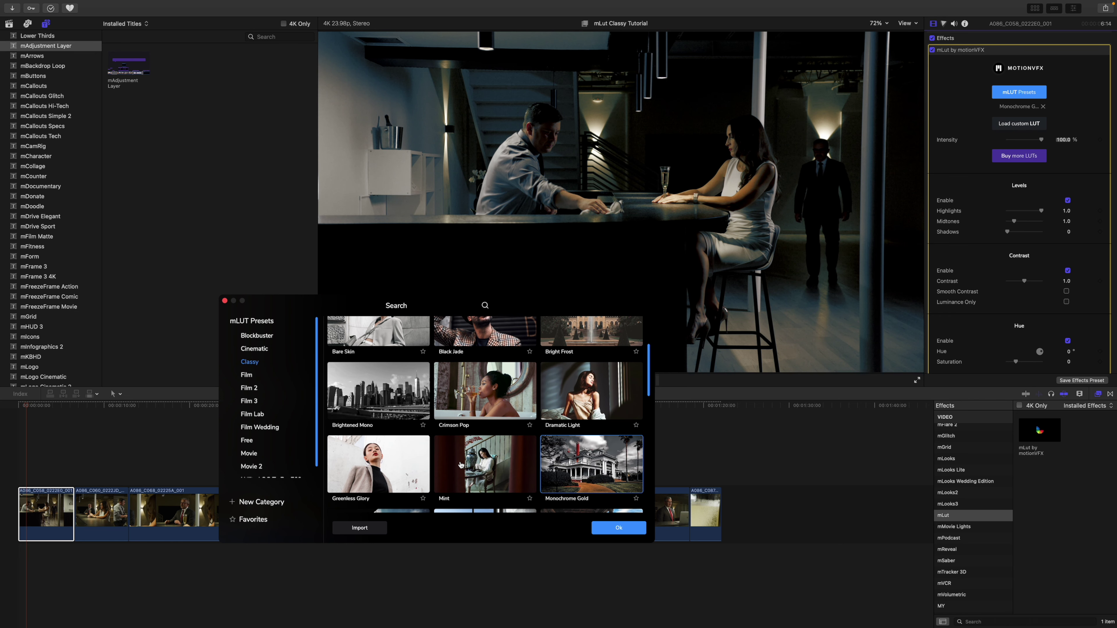
click(377, 459)
scroll(377, 476, down, 2)
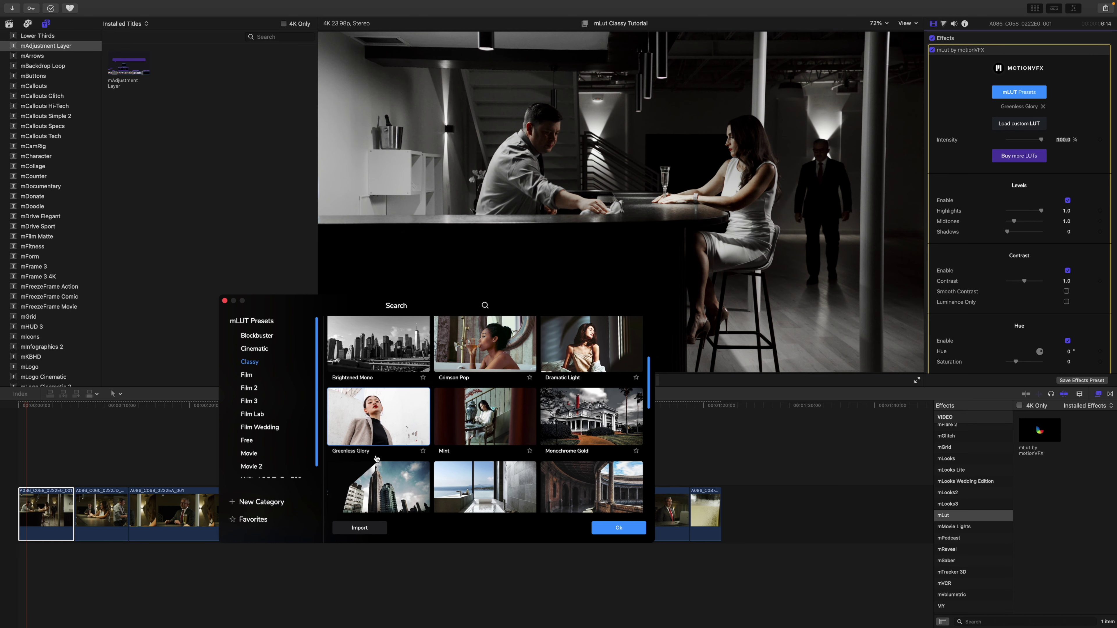
click(377, 478)
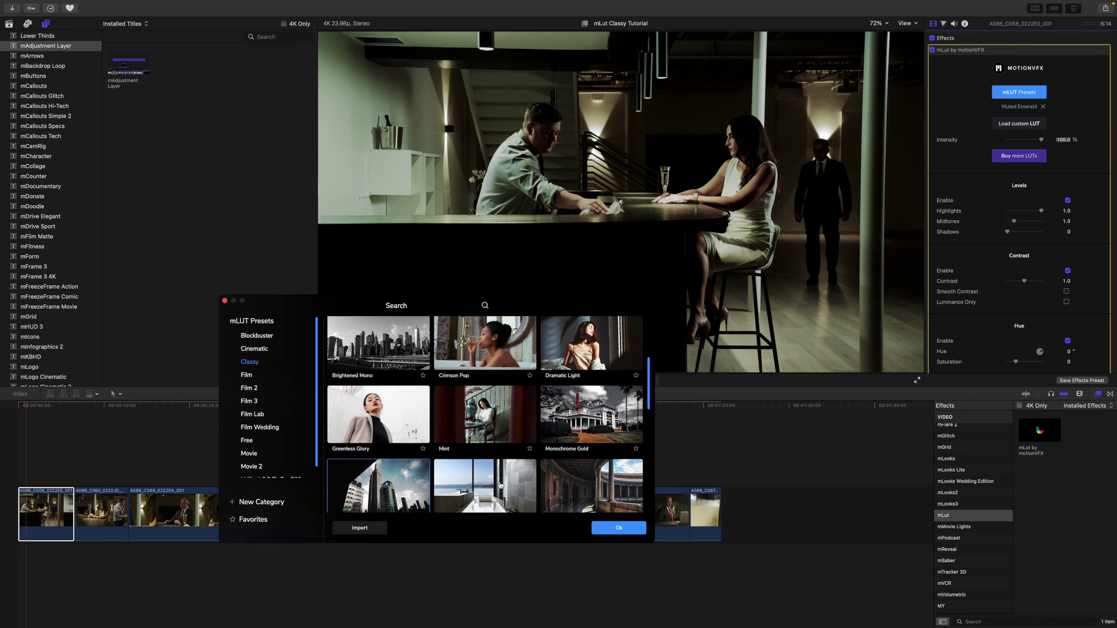
scroll(500, 485, down, 2)
click(510, 463)
click(598, 450)
- Apply the Rose Quartz preset to the clip and confirm the choice
scroll(599, 453, down, 2)
click(601, 461)
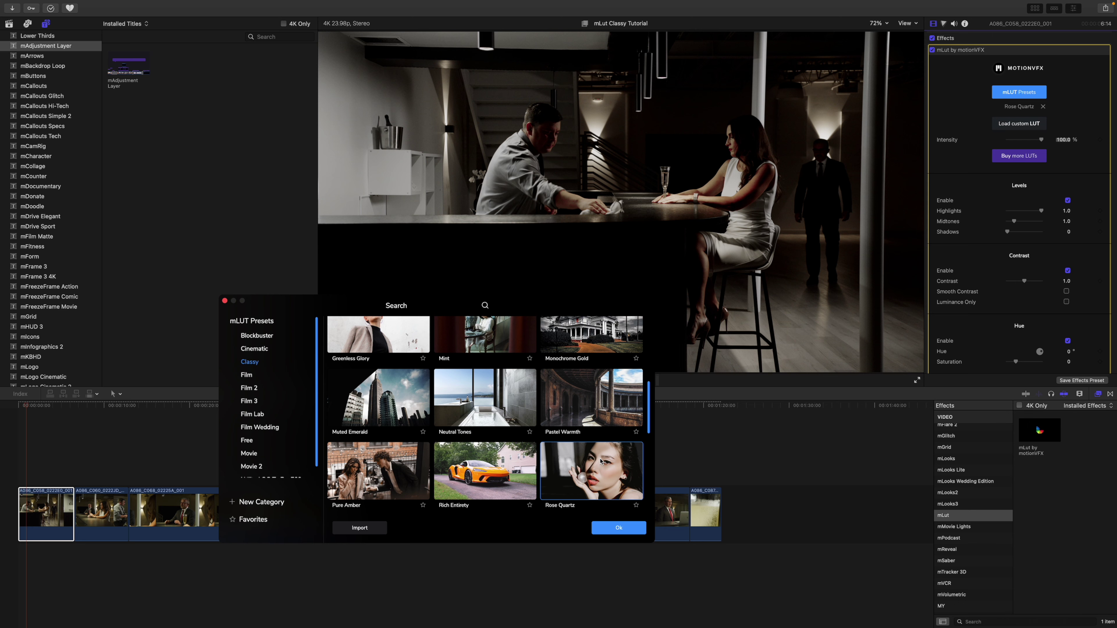
click(618, 528)
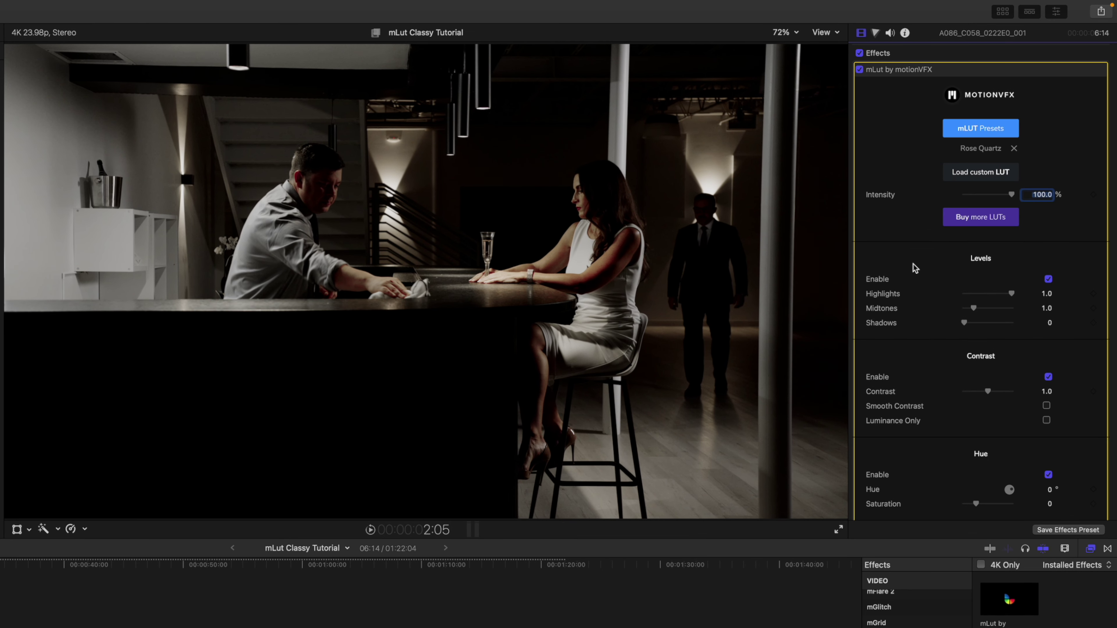
- Adjust the mLut levels to Highlights 0.72, Midtones 1.26 and Shadows 0.04
scroll(916, 263, down, 1)
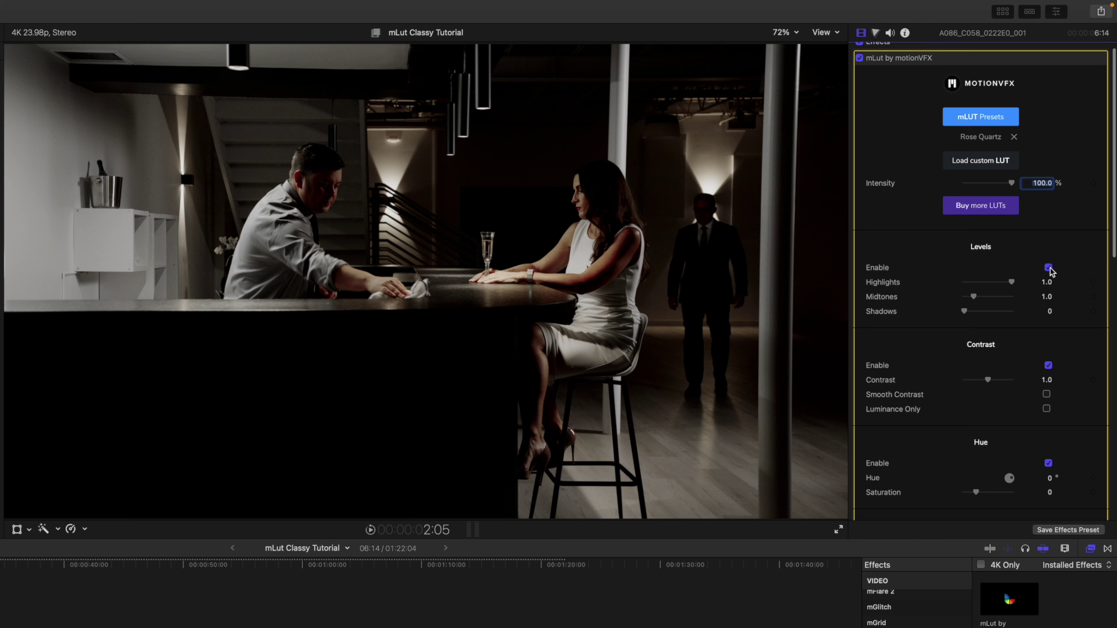
drag(1011, 285, 996, 284)
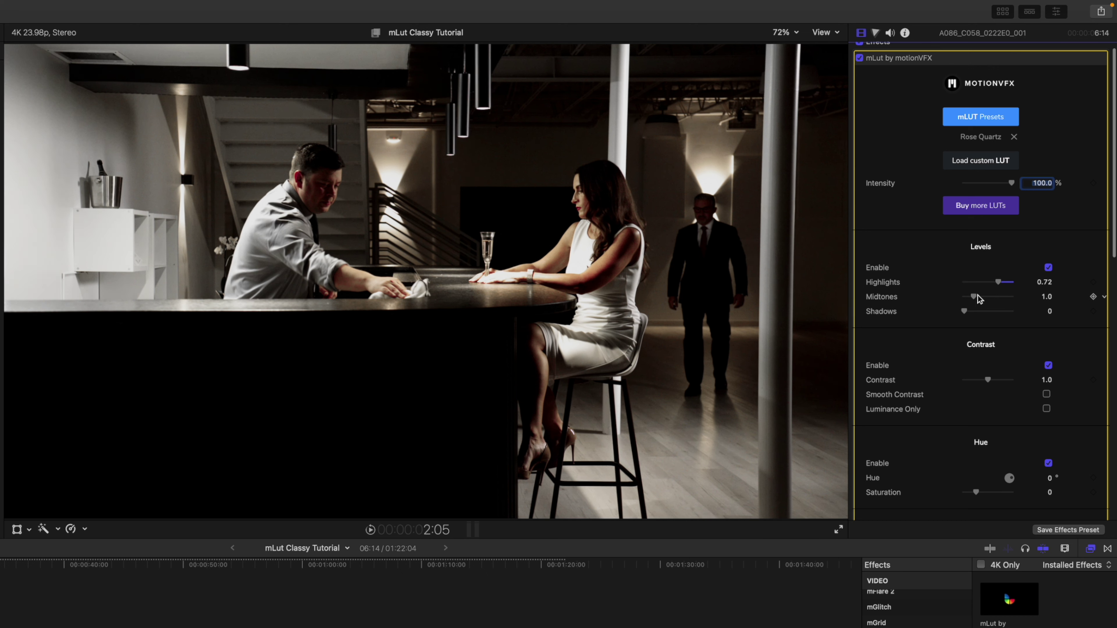
drag(973, 297, 979, 301)
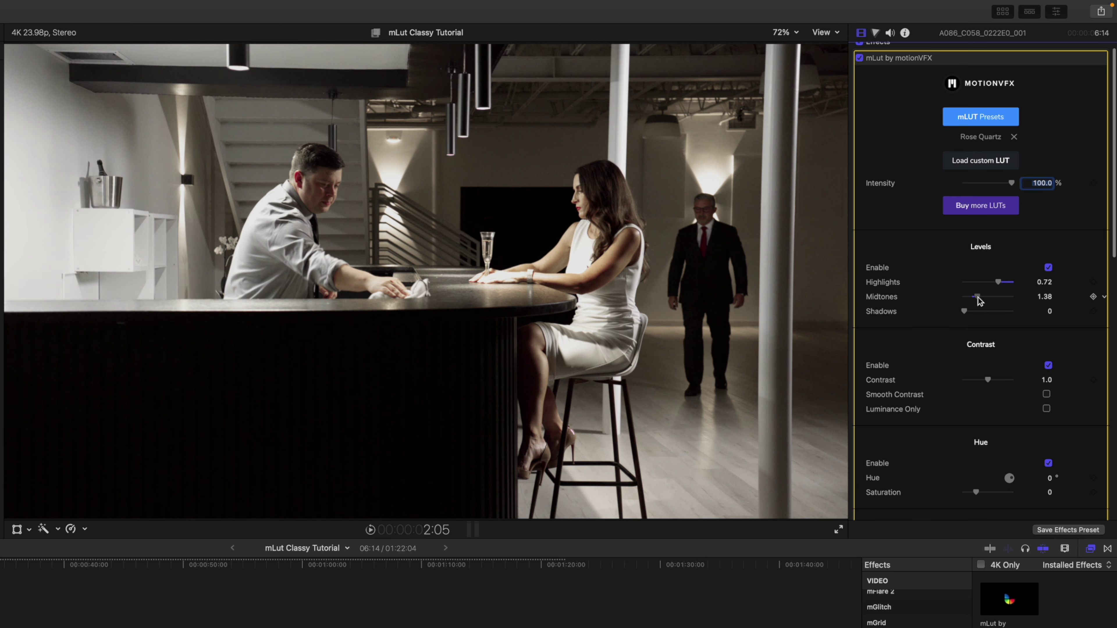
drag(977, 297, 968, 312)
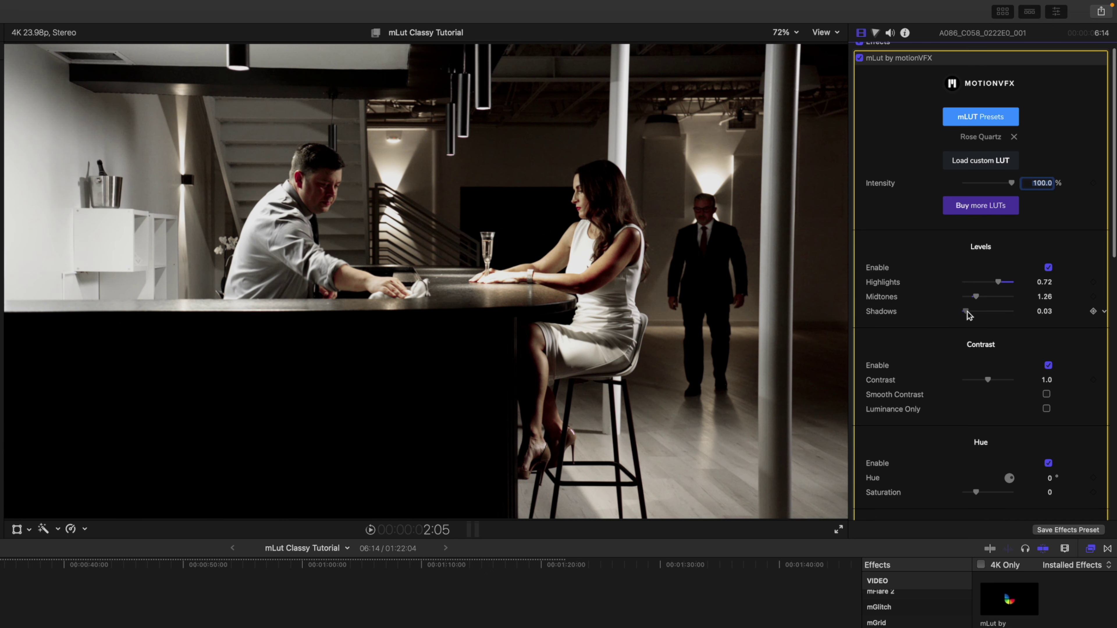
- Toggle the contrast adjustment off and back on, and set the contrast to 0.99
scroll(954, 322, down, 2)
click(1048, 329)
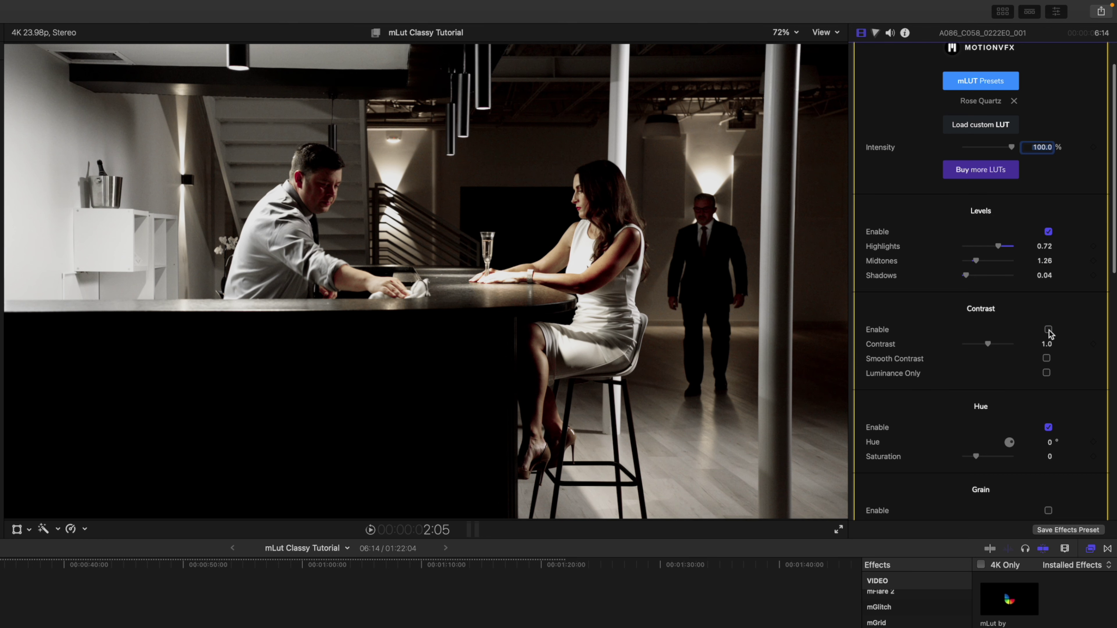
click(1048, 330)
scroll(1011, 343, up, 1)
drag(988, 352, 990, 354)
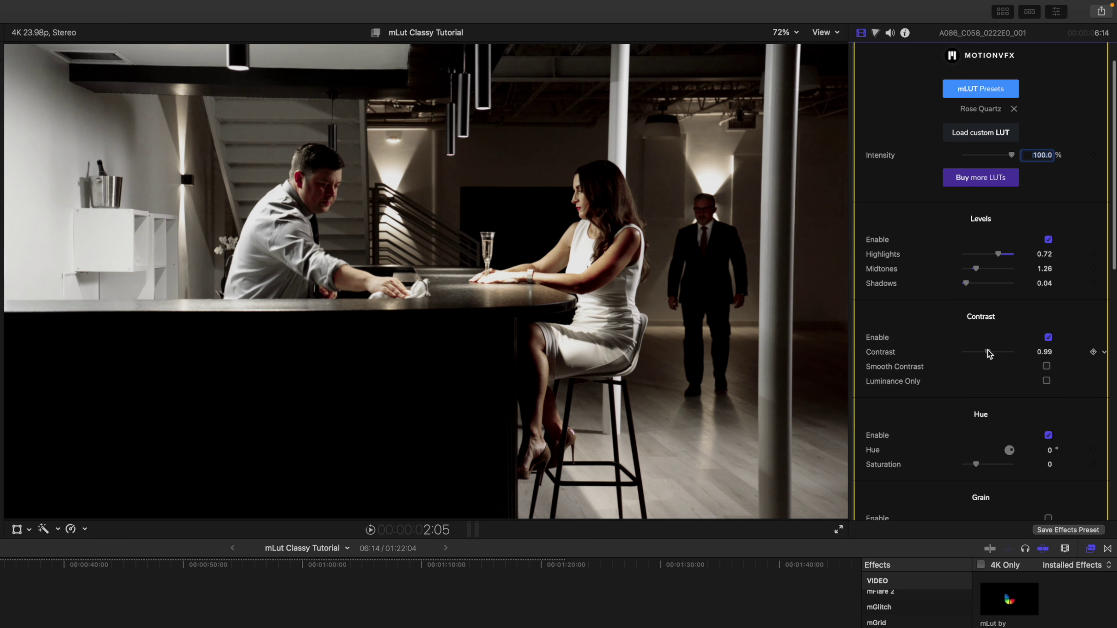
- Try the Smooth Contrast and Luminance Only options on the contrast adjustment
scroll(1042, 369, up, 1)
click(1046, 367)
scroll(1046, 374, up, 1)
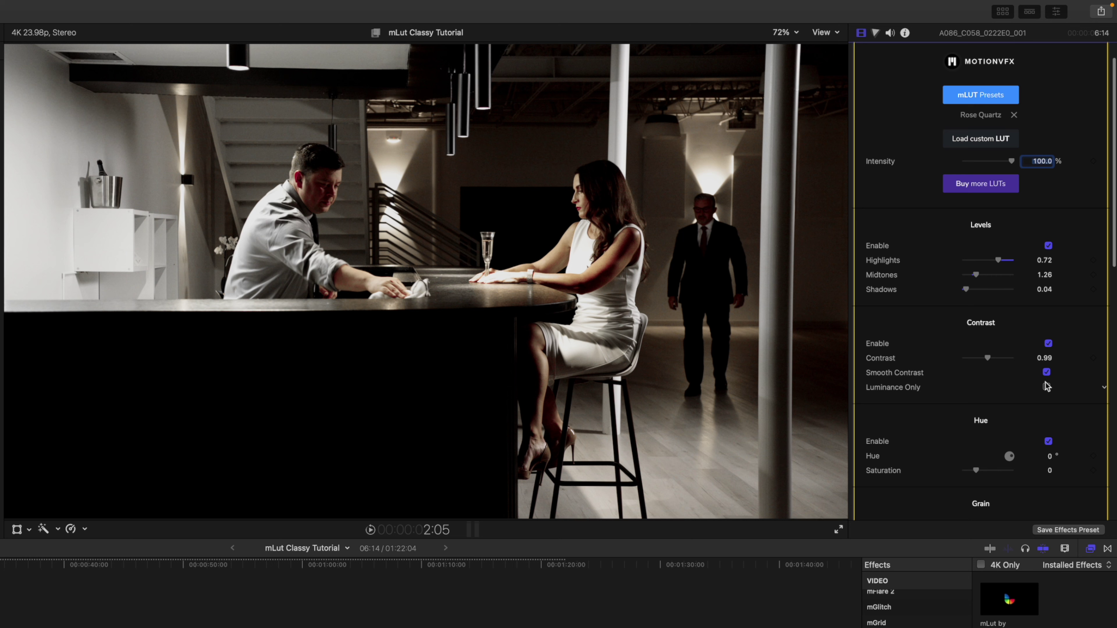
click(1047, 387)
scroll(1047, 387, up, 1)
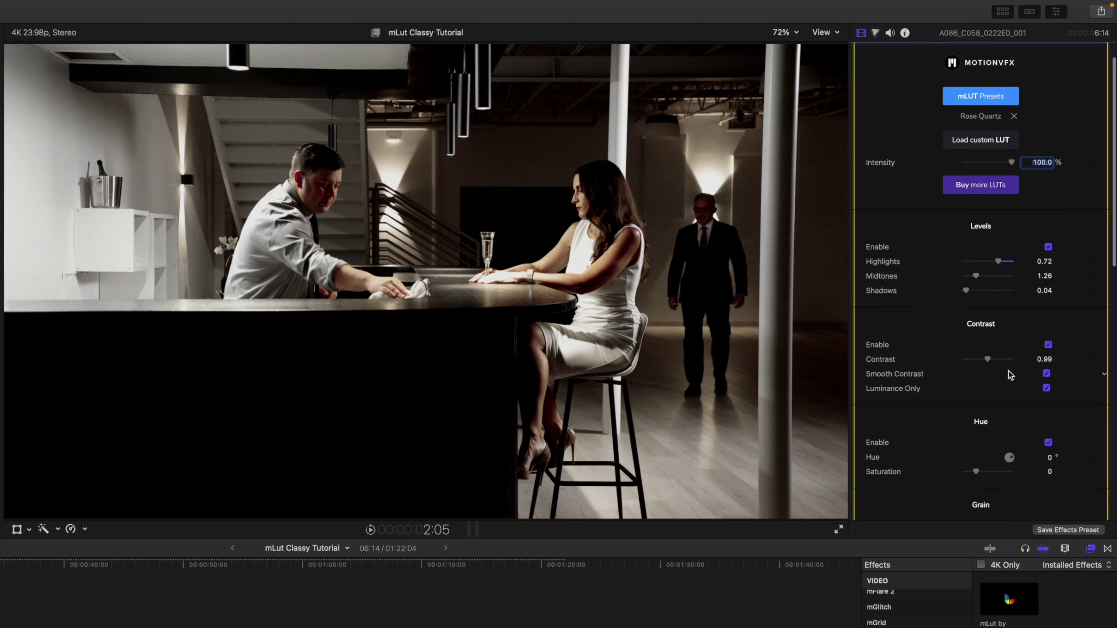
- Set the contrast to 0.97 and turn off Luminance Only and Smooth Contrast
drag(988, 359, 989, 359)
click(1046, 388)
click(1046, 374)
- Test the hue control, leaving it at 0°, and set the saturation to 0.07
scroll(930, 373, down, 3)
scroll(930, 372, down, 5)
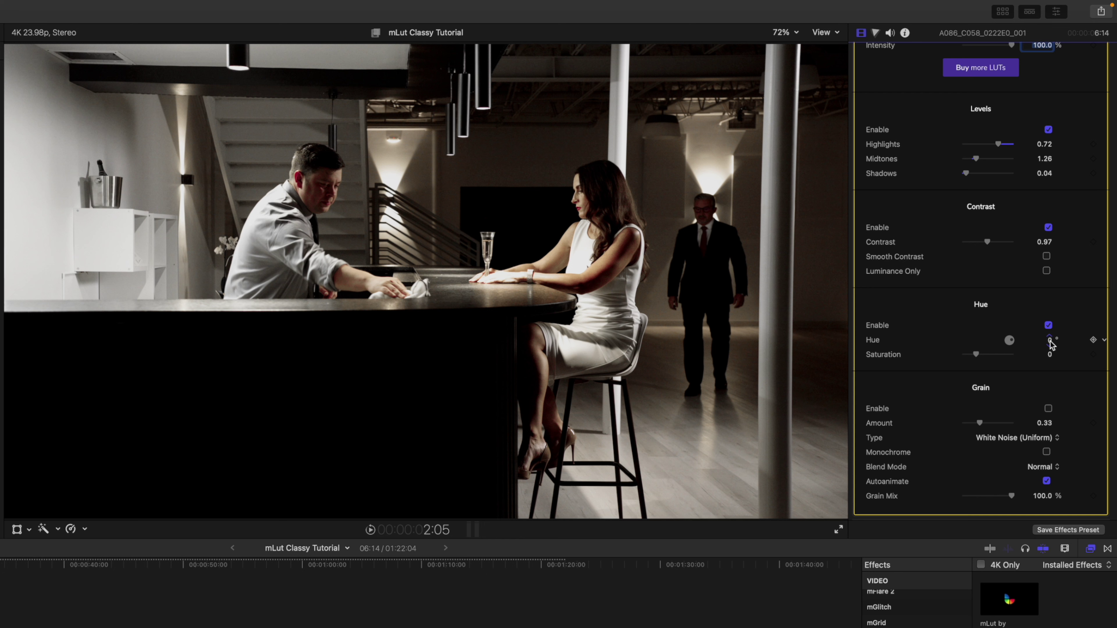
mouse_move(1050, 343)
mouse_down()
mouse_move(1044, 335)
mouse_move(1045, 347)
mouse_up()
drag(976, 354, 977, 358)
- Enable the mLut film grain and set its amount to 0.02
scroll(937, 356, down, 2)
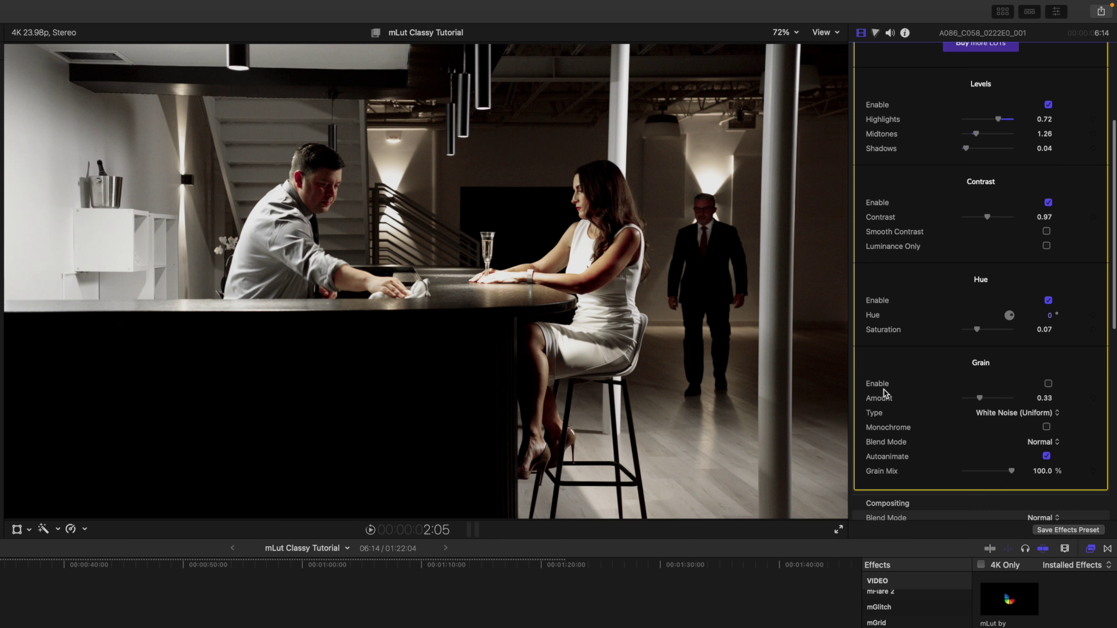
click(1048, 384)
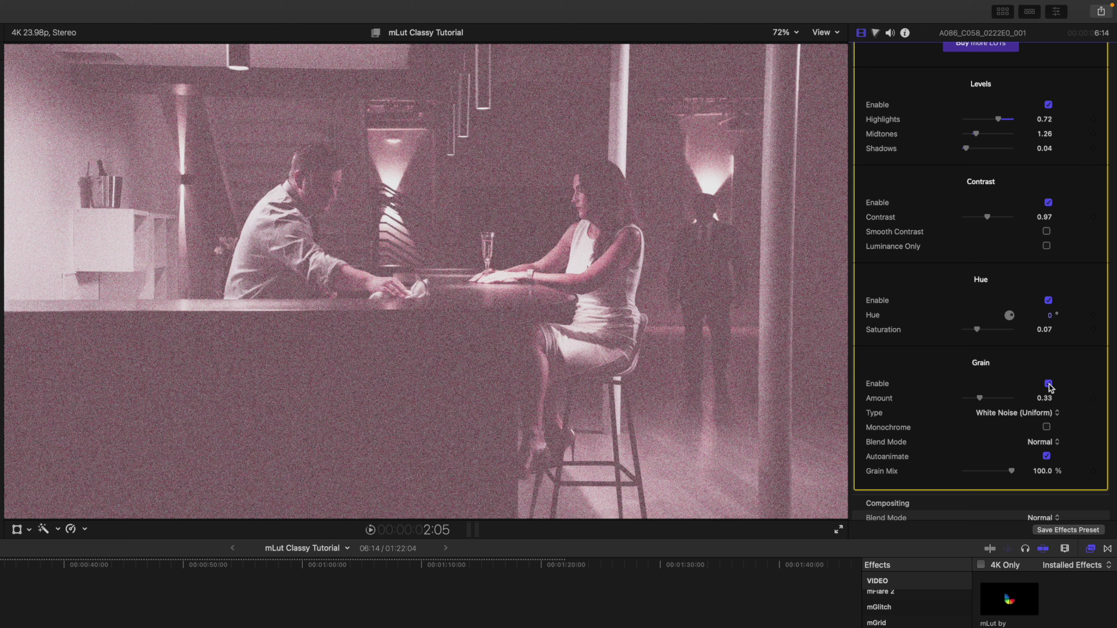
drag(979, 398, 964, 398)
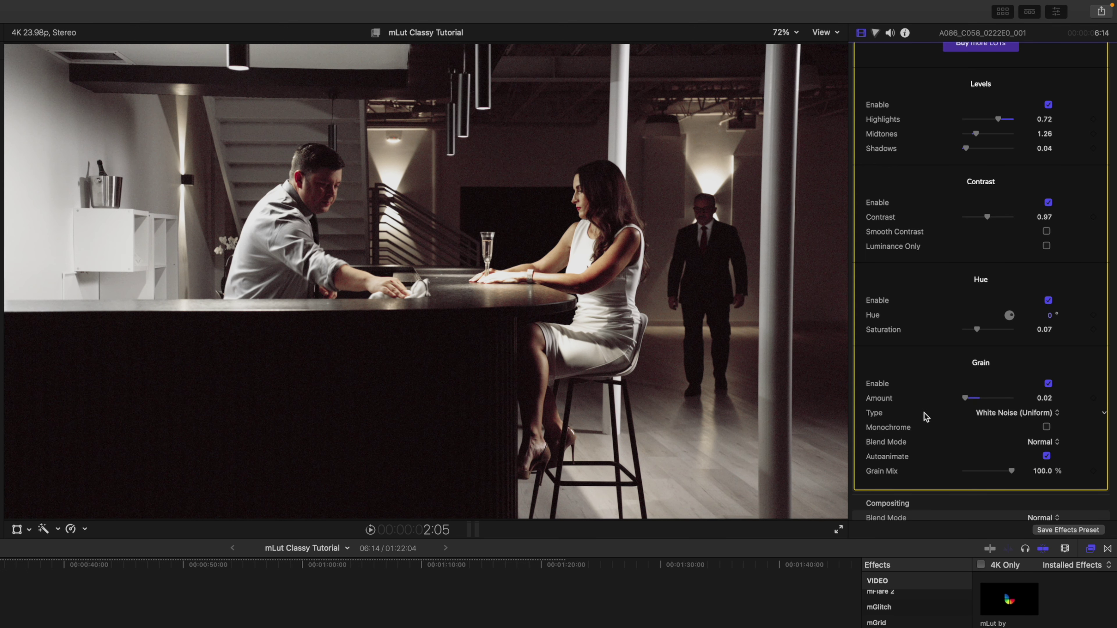
- Try the grain types TV static, Gaussian Noise (Film Grain), Blue Noise (reduces banding) and Pink Noise
click(1031, 414)
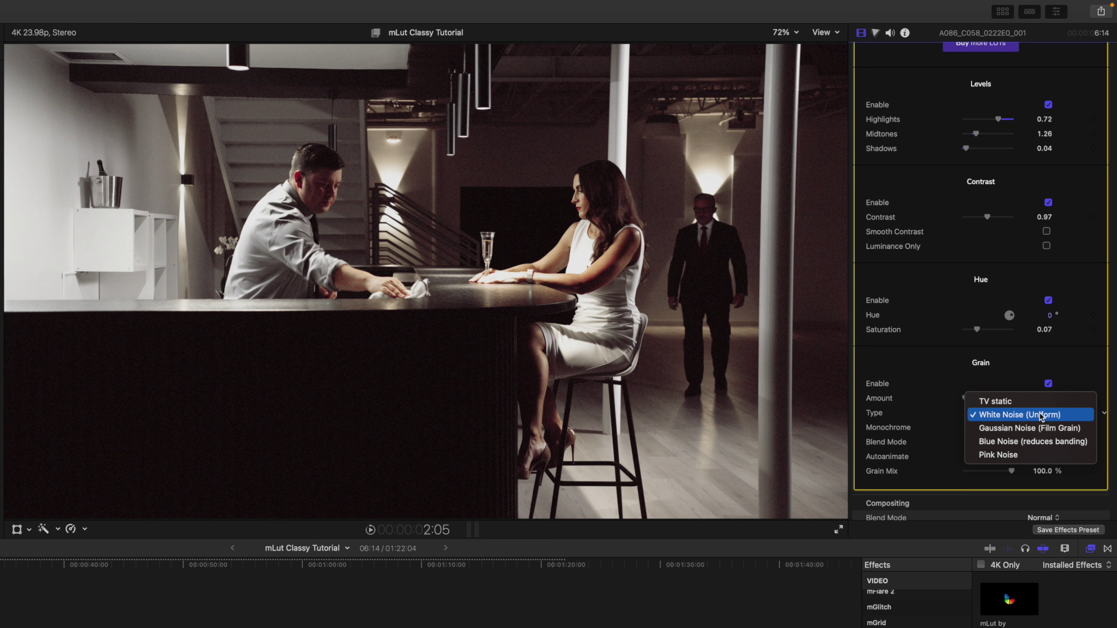
click(1042, 402)
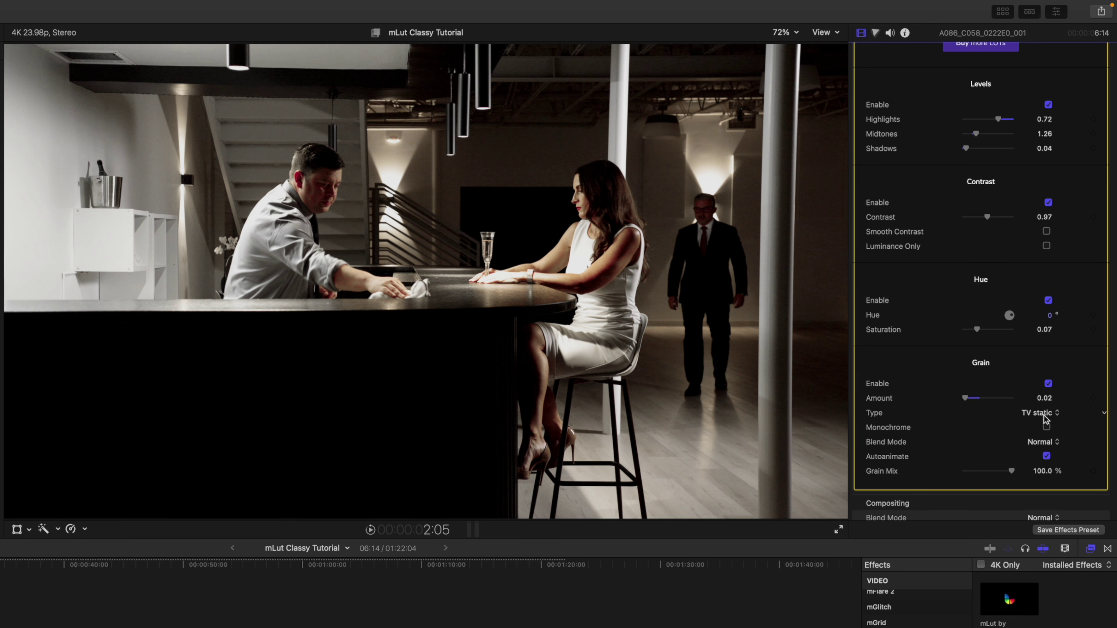
click(1045, 414)
click(1046, 441)
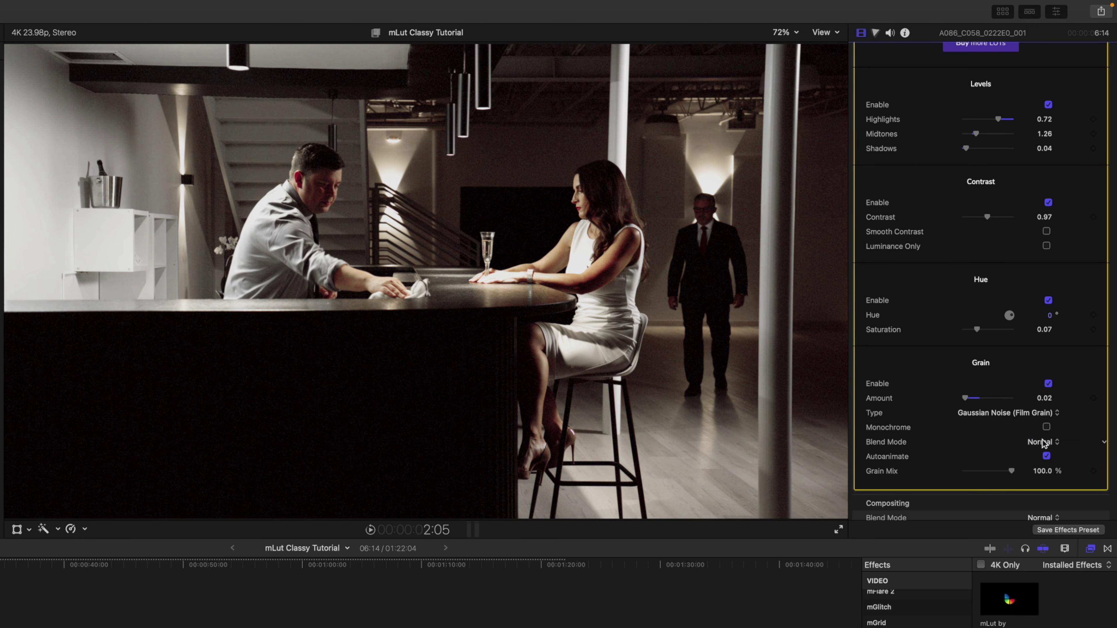
click(1045, 414)
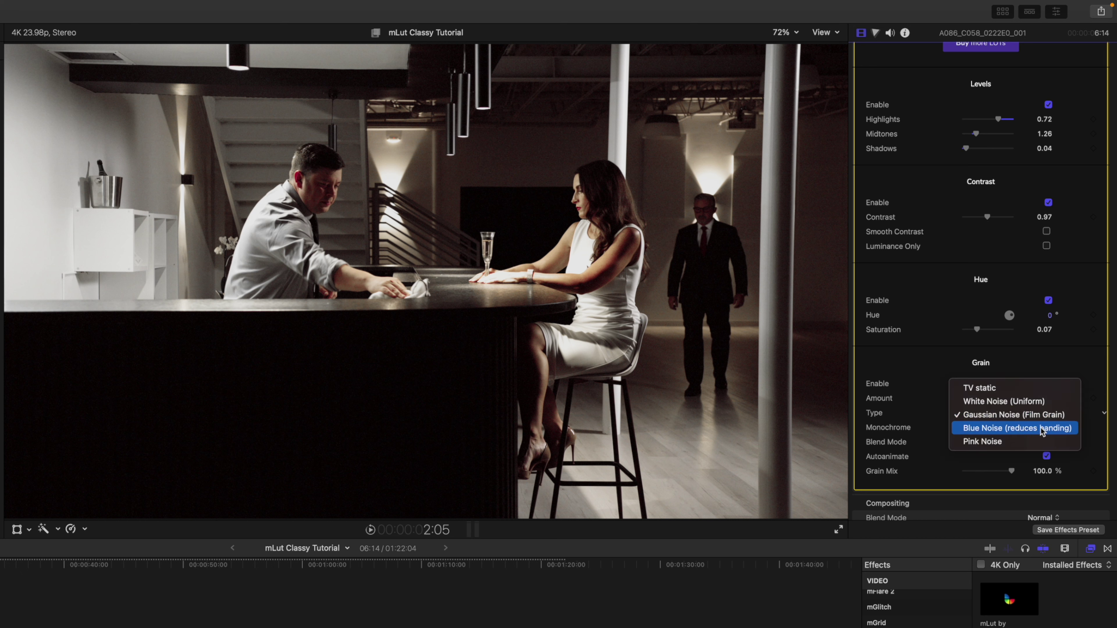
click(1042, 429)
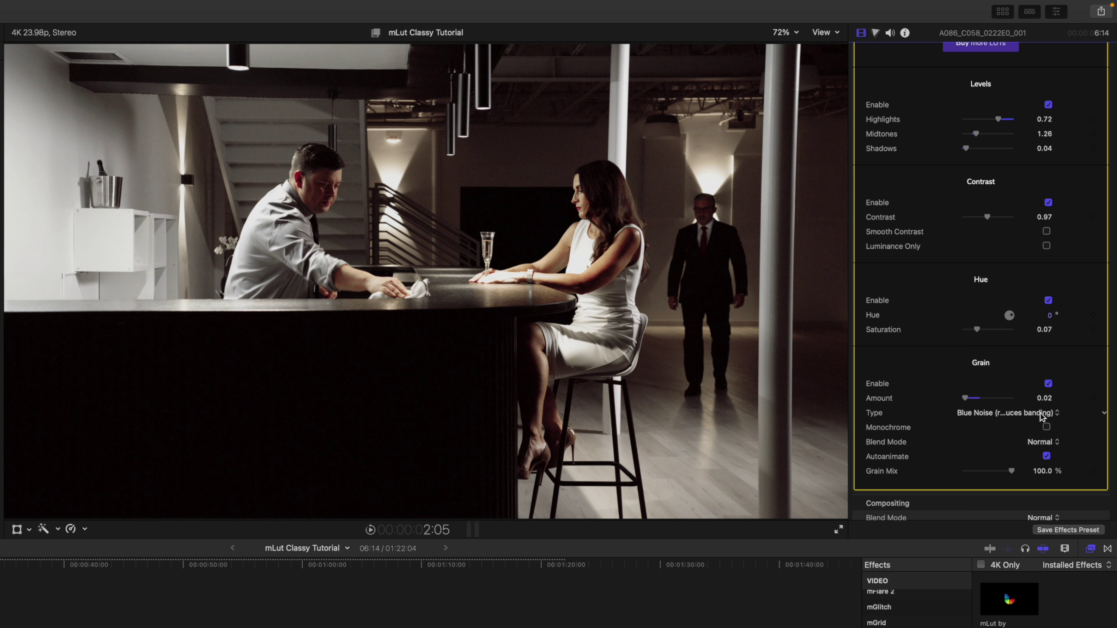
click(1039, 415)
click(1039, 429)
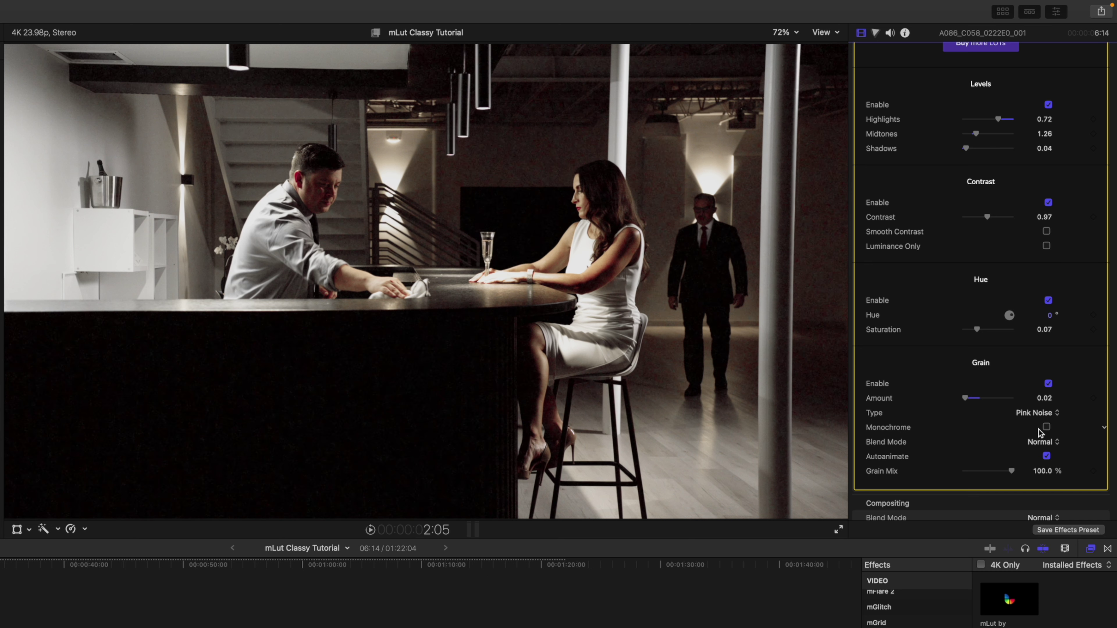
- Set the grain type to TV static, test the Monochrome option, and keep Grain Mix at 100%
click(1041, 414)
click(1043, 367)
click(1046, 428)
mouse_move(1011, 471)
mouse_down()
mouse_move(957, 472)
mouse_move(1011, 472)
mouse_up()
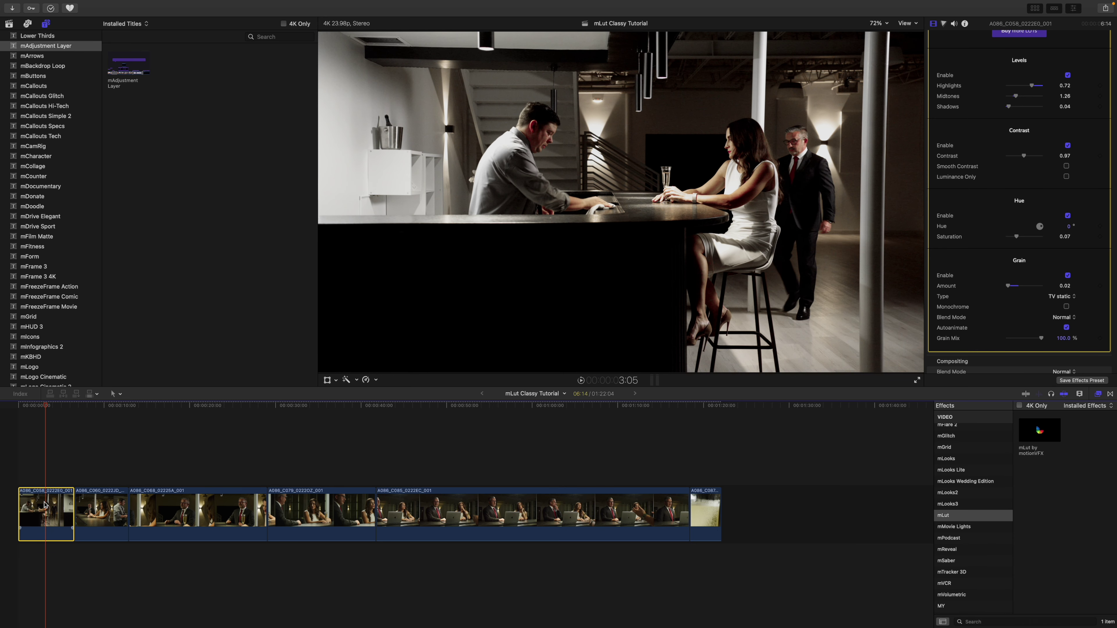
- Copy the graded first clip and open Paste Attributes for the other five timeline clips
key(super+c)
drag(101, 422, 706, 529)
key(super+shift+v)
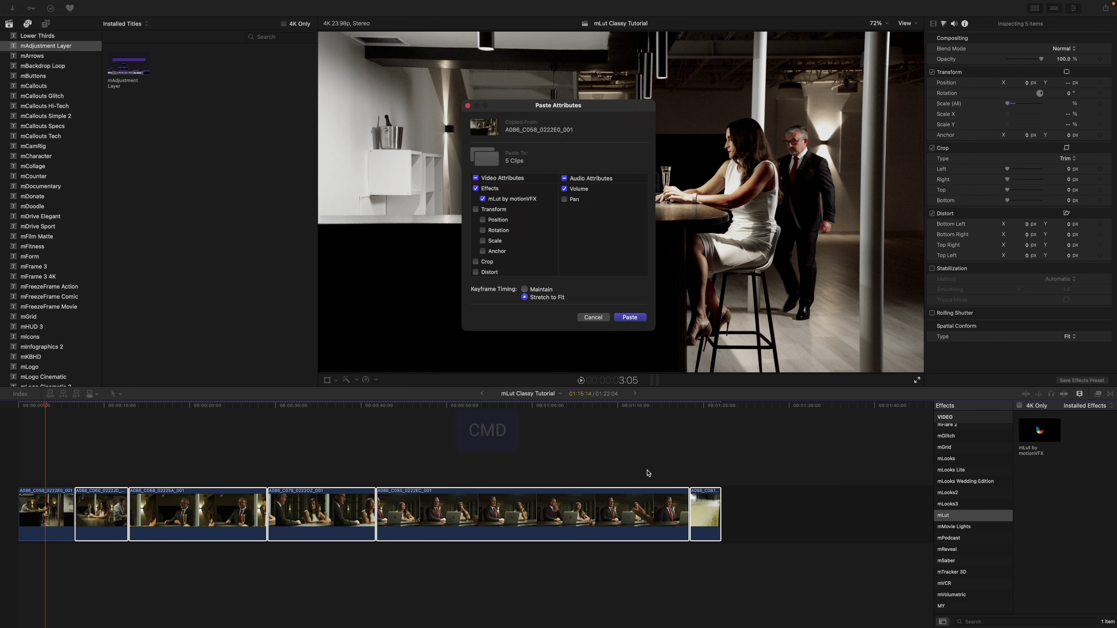